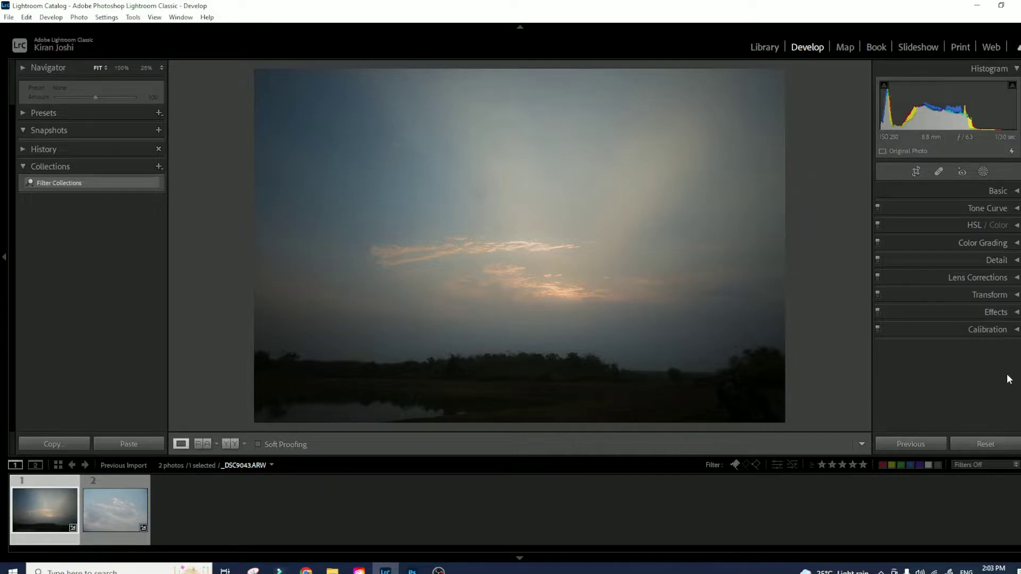
- Expand the Calibration panel, showing Process Version 3 and all tint and primary sliders at 0
click(965, 330)
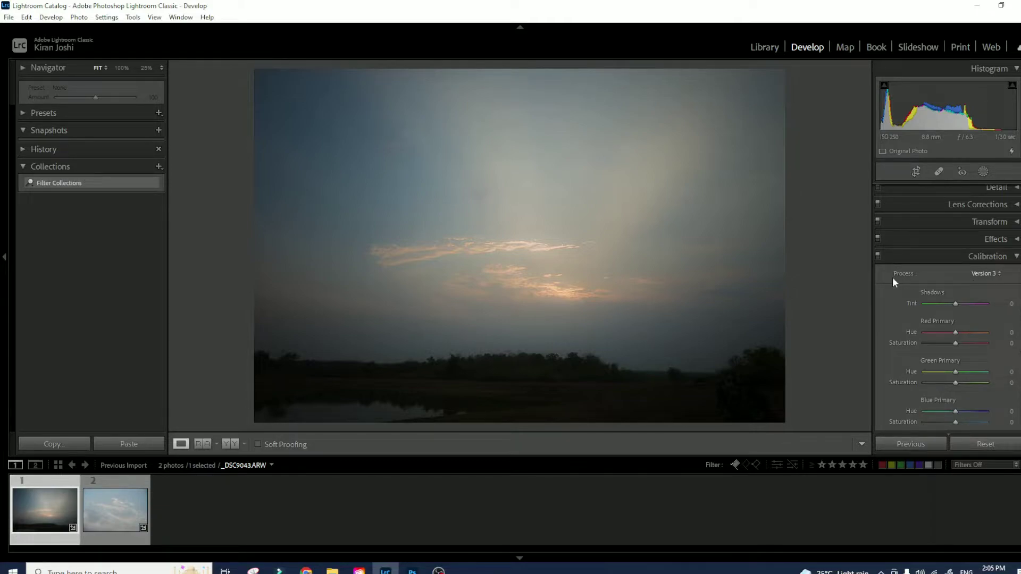
- Set the process version to Version 5 (Current), then confirm the same choice again
click(982, 274)
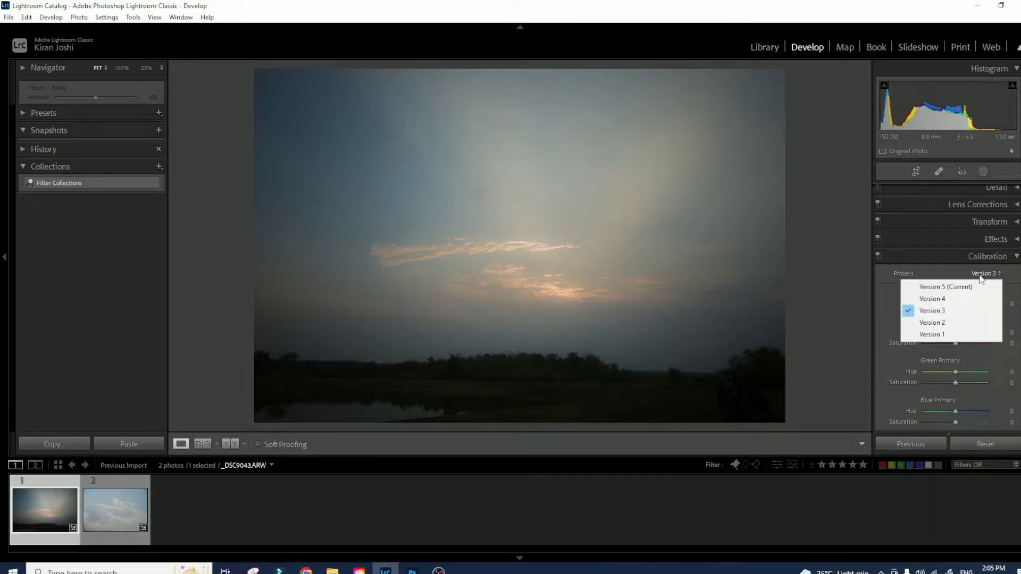
click(950, 287)
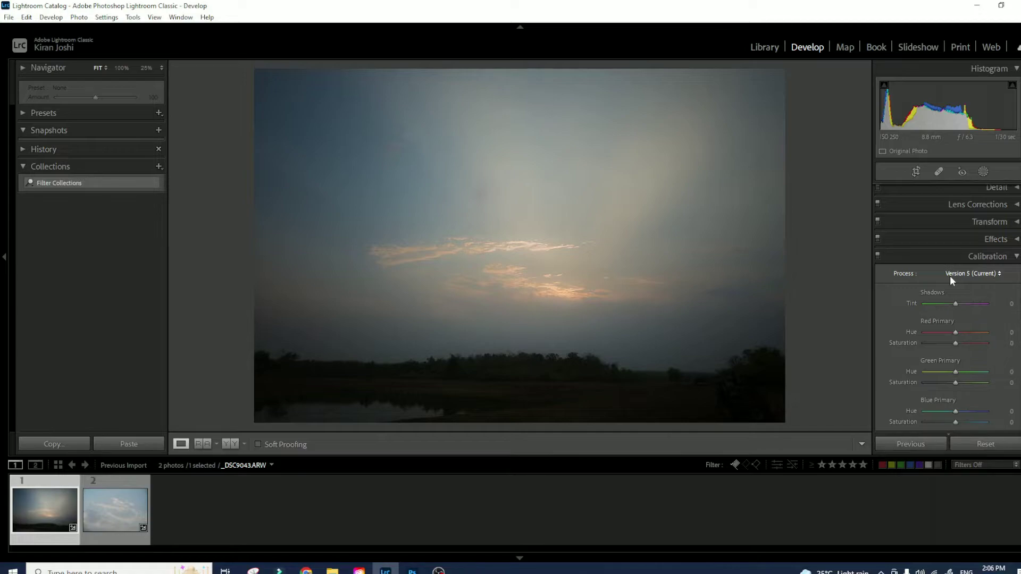
click(951, 277)
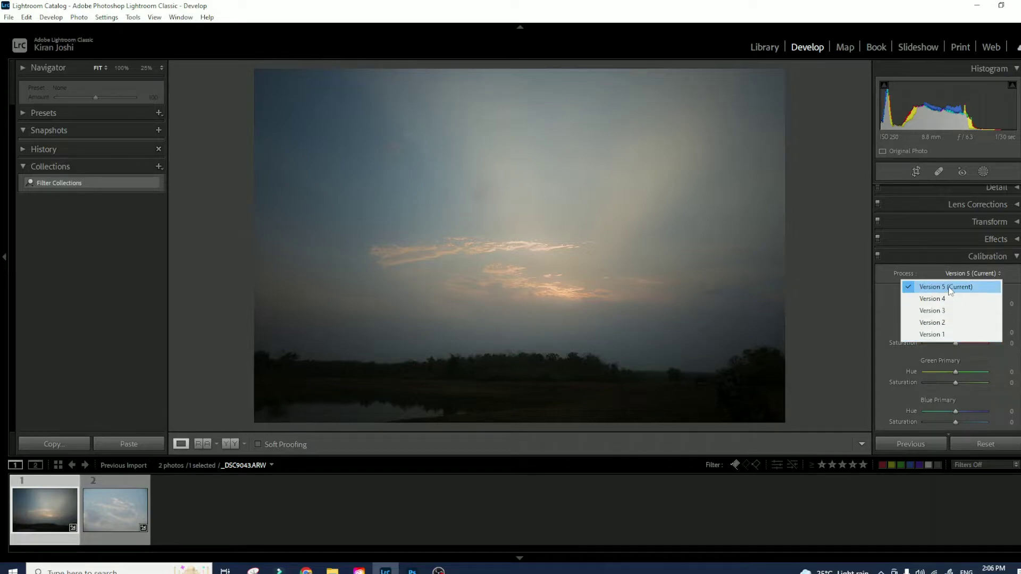
click(960, 287)
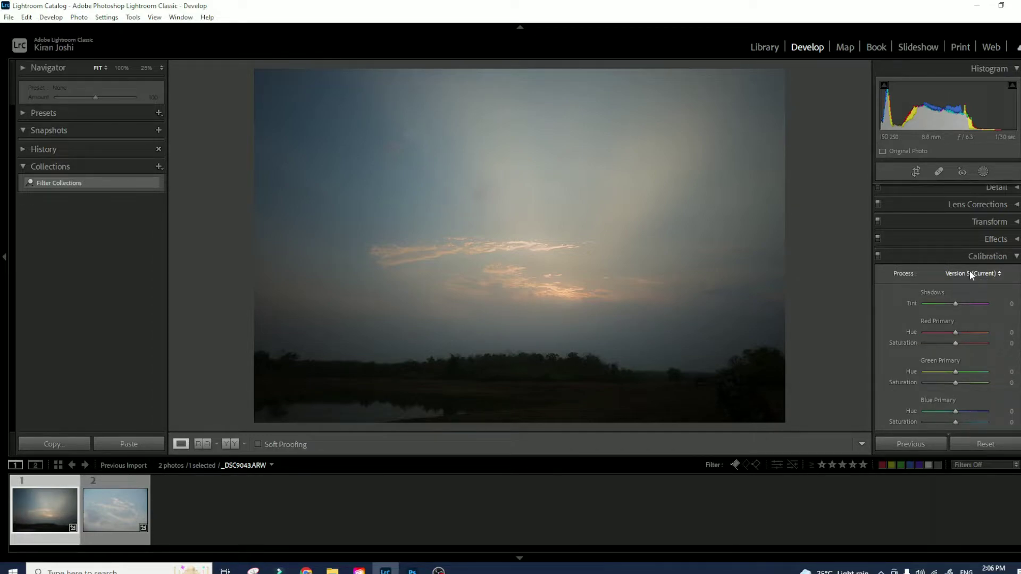
- Expand the Basic panel and switch the process version to Version 1, brightening the sunset
scroll(1018, 255, up, 2)
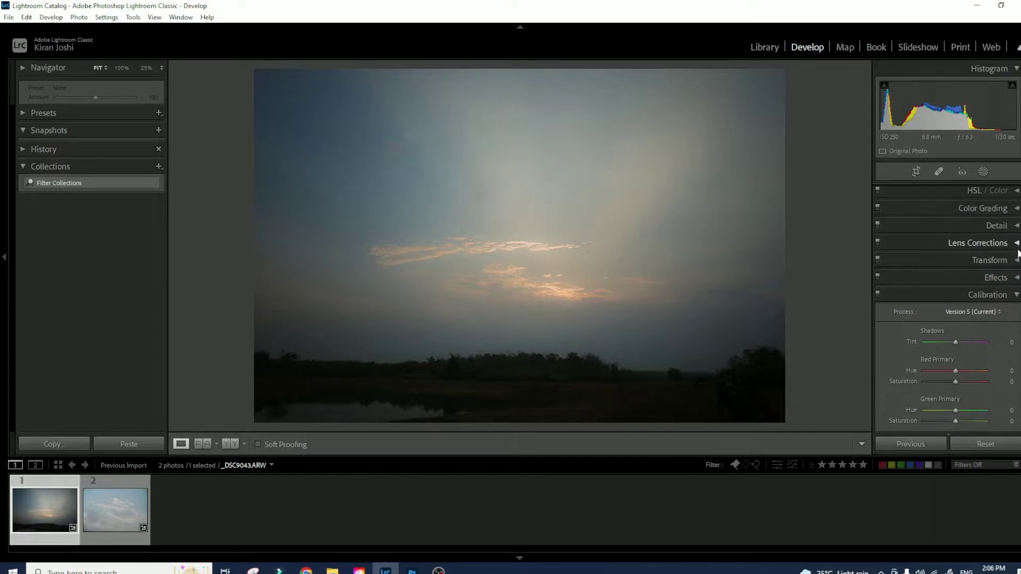
scroll(1017, 254, up, 2)
click(1013, 191)
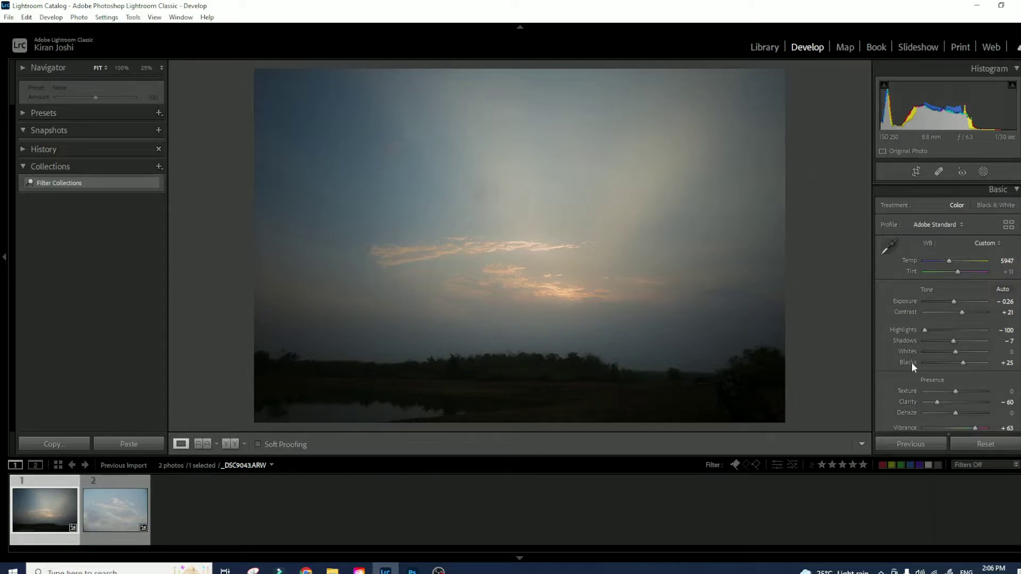
scroll(950, 366, down, 5)
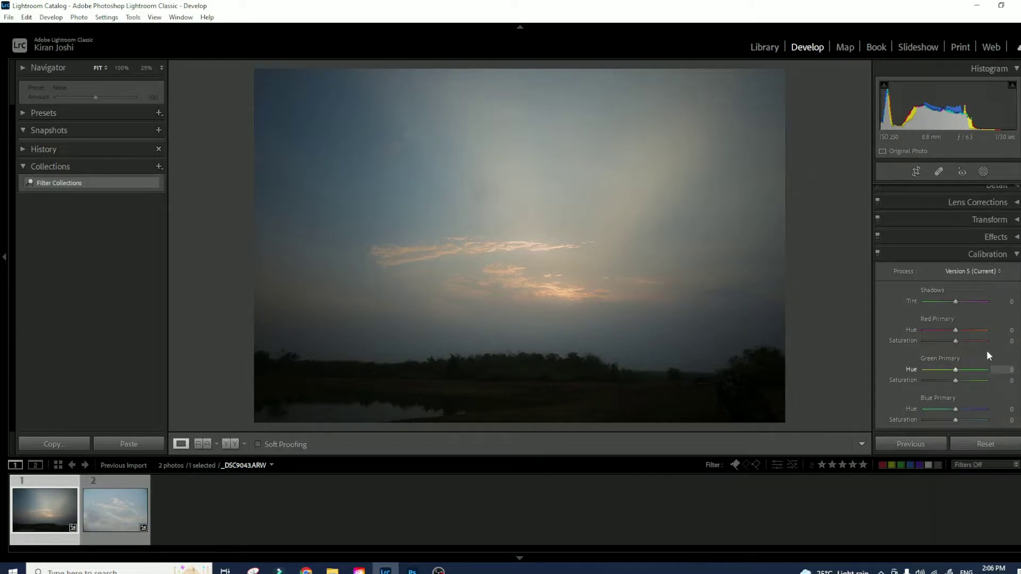
click(981, 271)
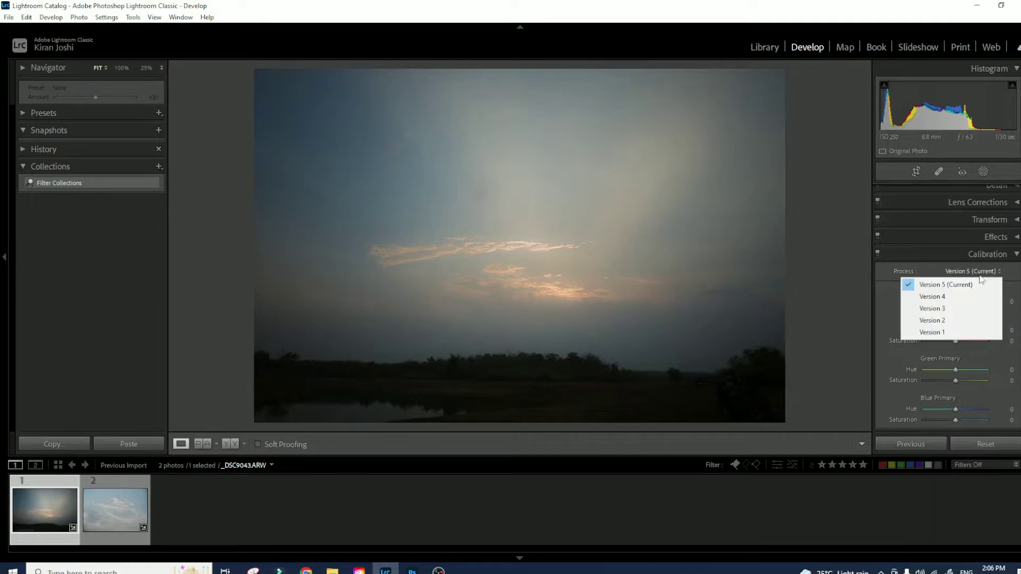
click(939, 335)
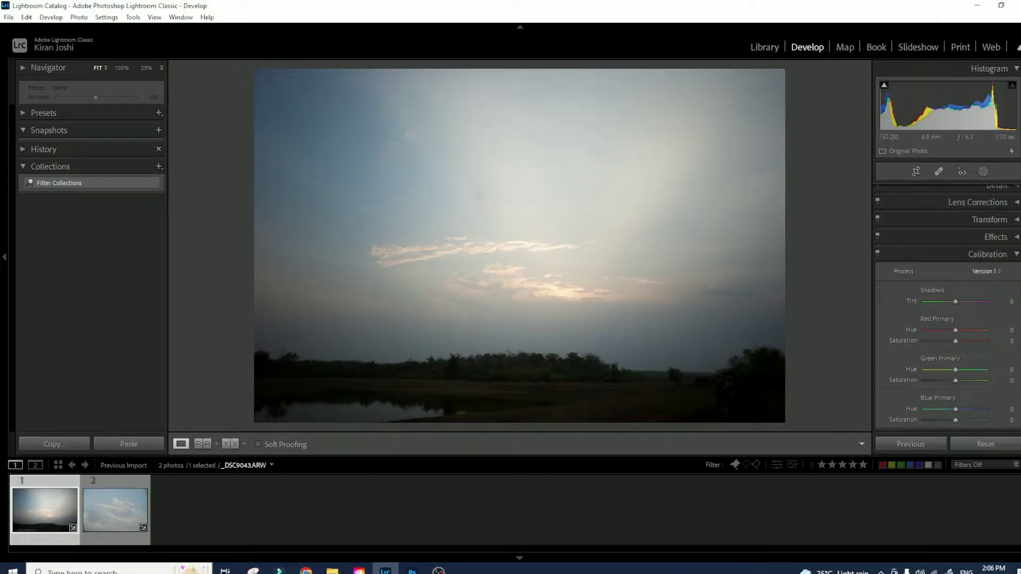
scroll(947, 319, up, 5)
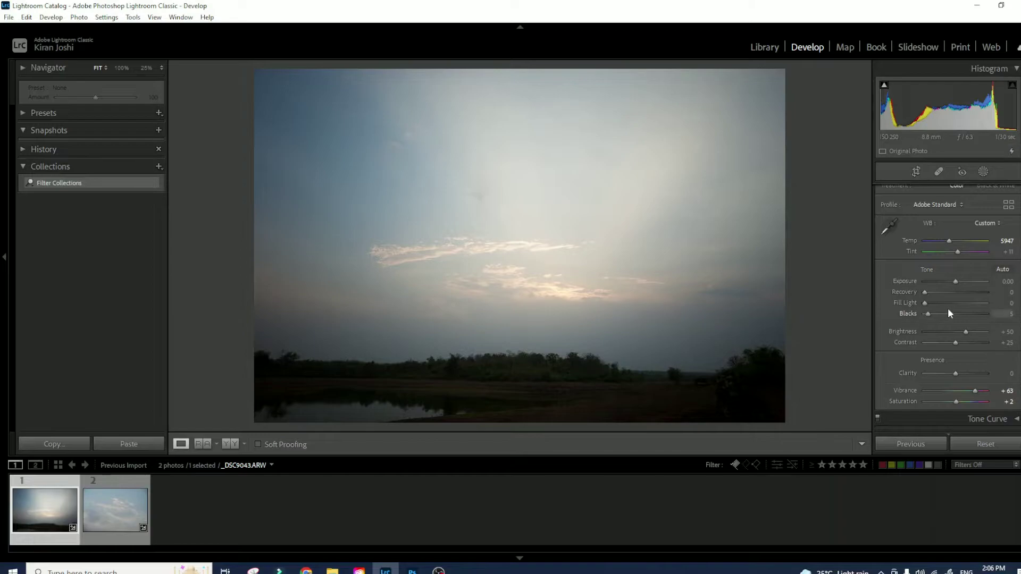
scroll(947, 308, down, 10)
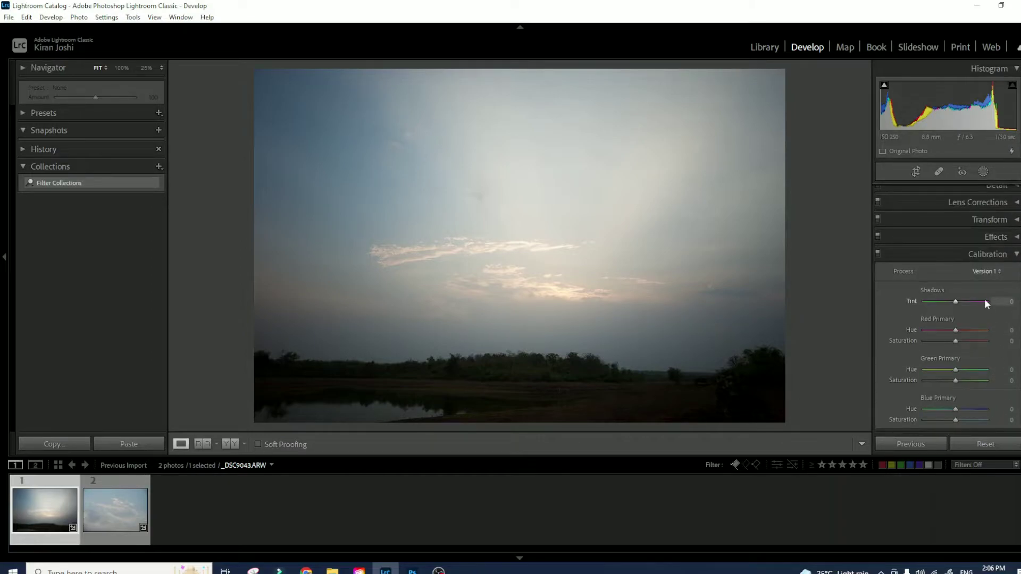
- Try process Version 2 and then Version 4 on the photo
click(990, 273)
click(968, 326)
scroll(947, 308, up, 10)
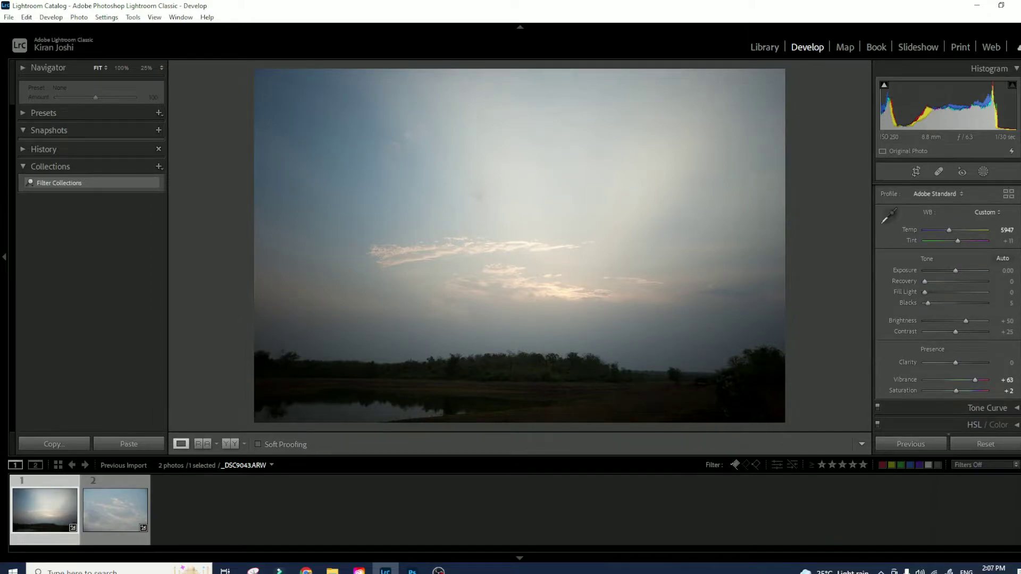
scroll(952, 305, down, 5)
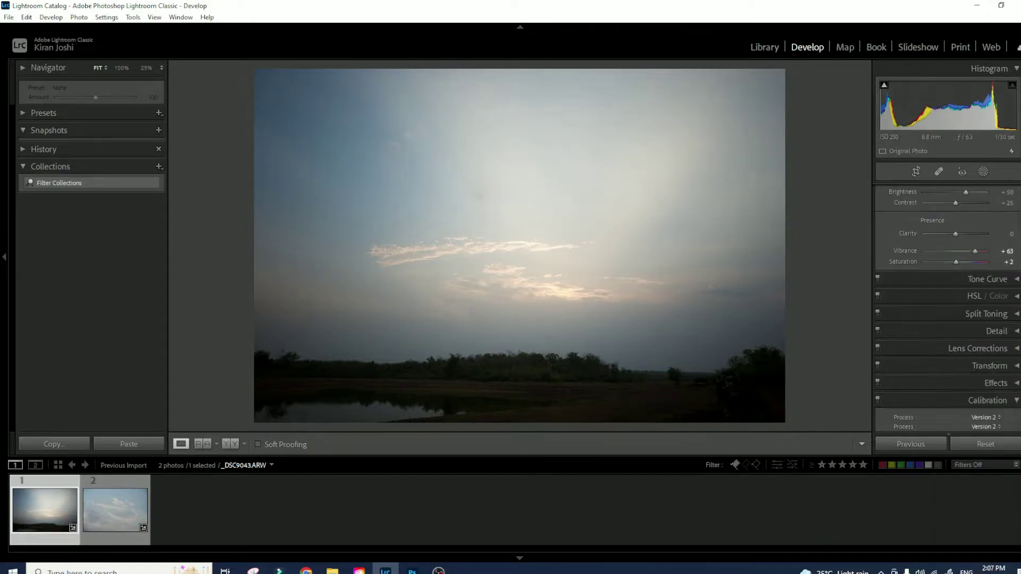
scroll(952, 306, down, 2)
click(991, 307)
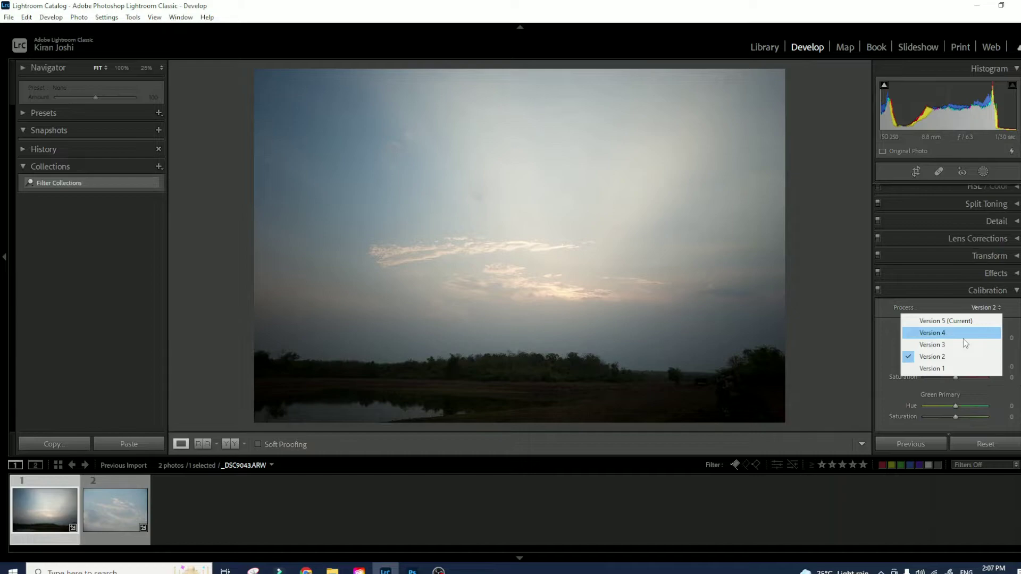
click(963, 338)
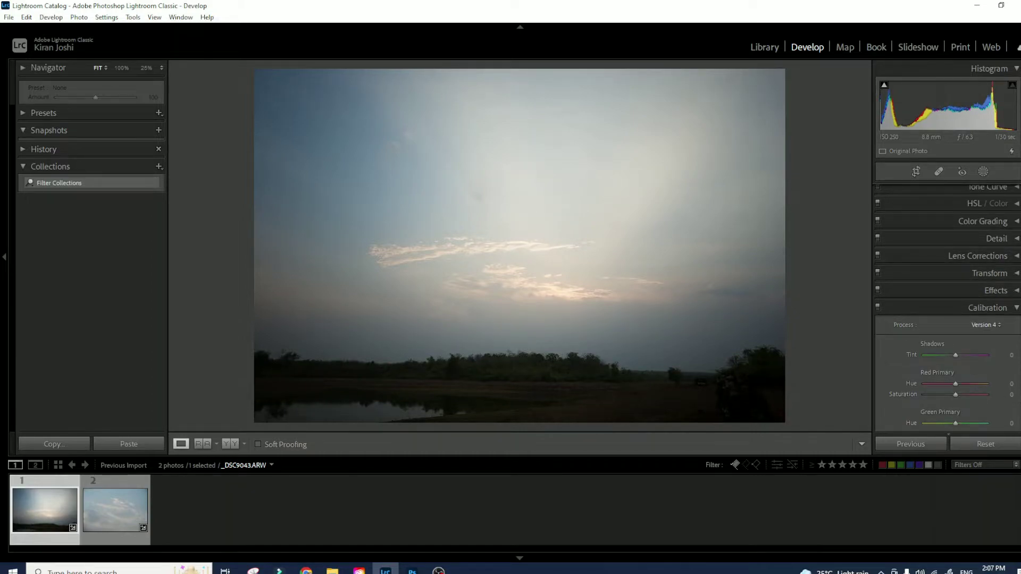
scroll(946, 314, up, 7)
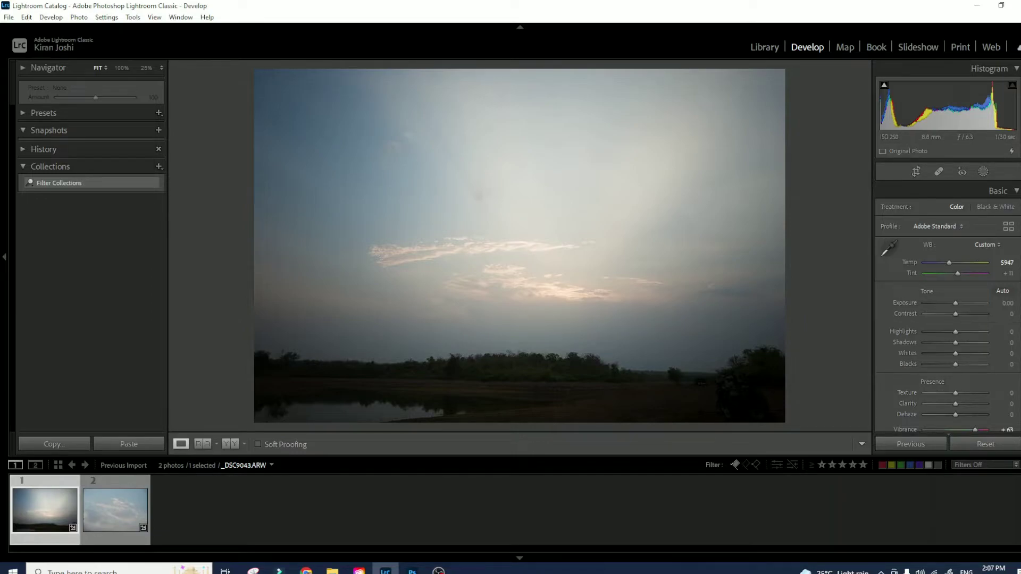
scroll(977, 296, down, 7)
- Return to process Version 5 (Current) and collapse the Basic panel to reveal Calibration
click(986, 271)
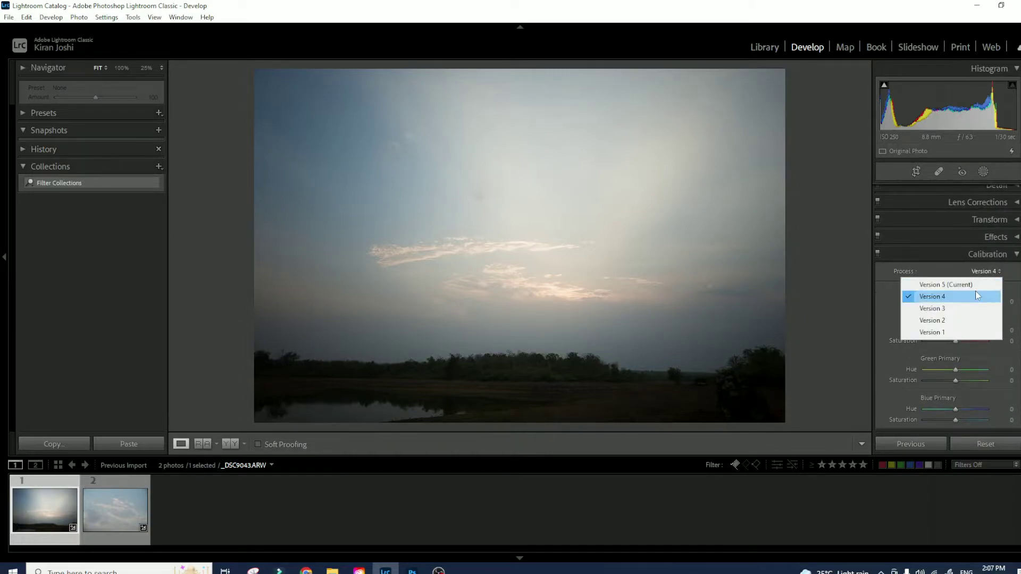
click(976, 284)
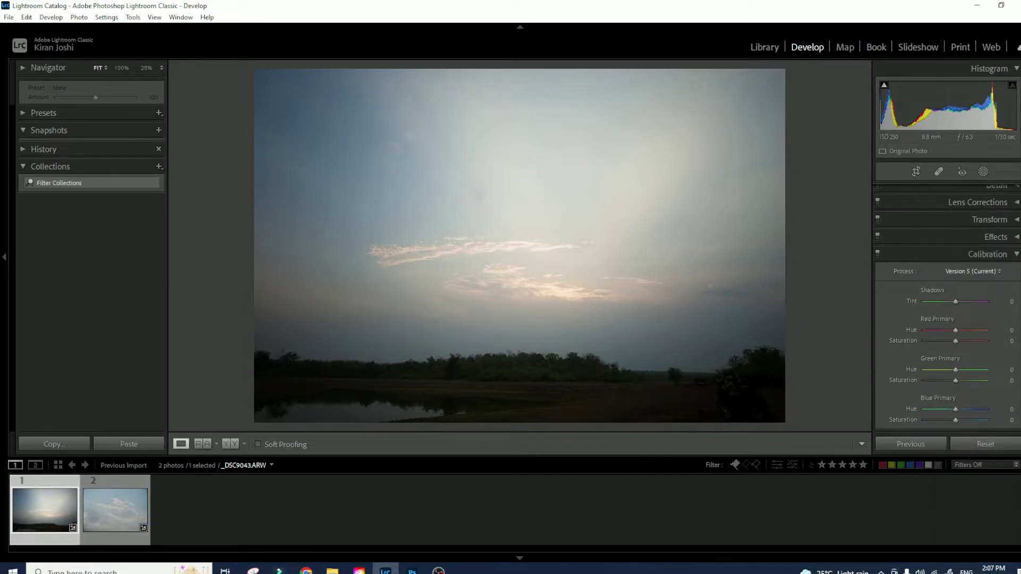
scroll(948, 308, up, 7)
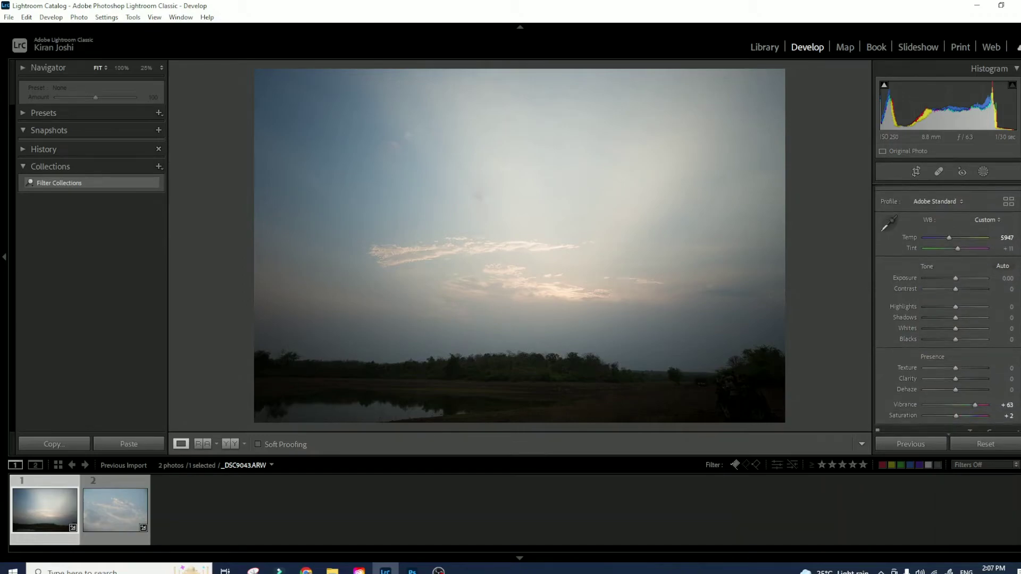
scroll(948, 309, down, 1)
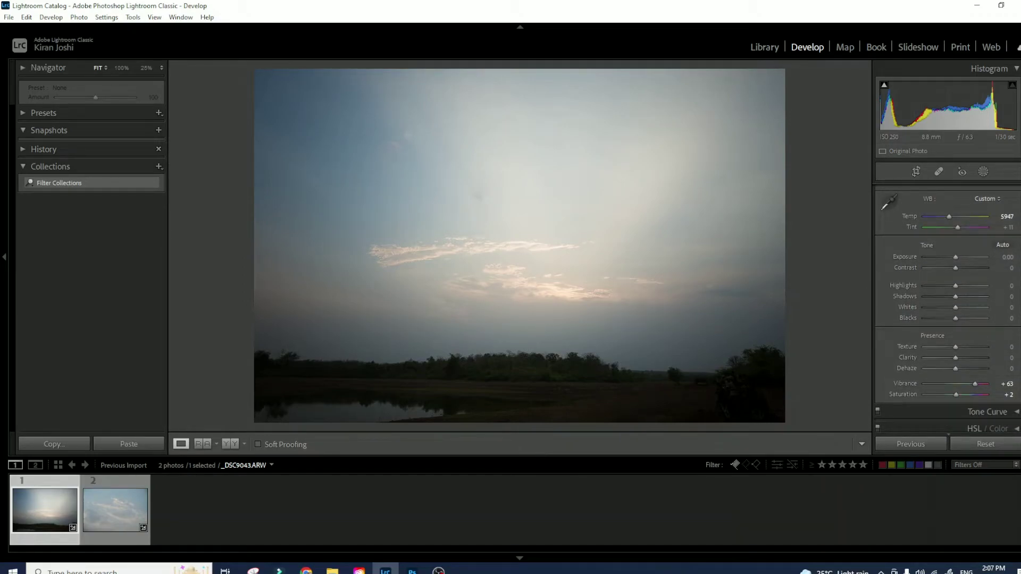
scroll(1013, 212, up, 1)
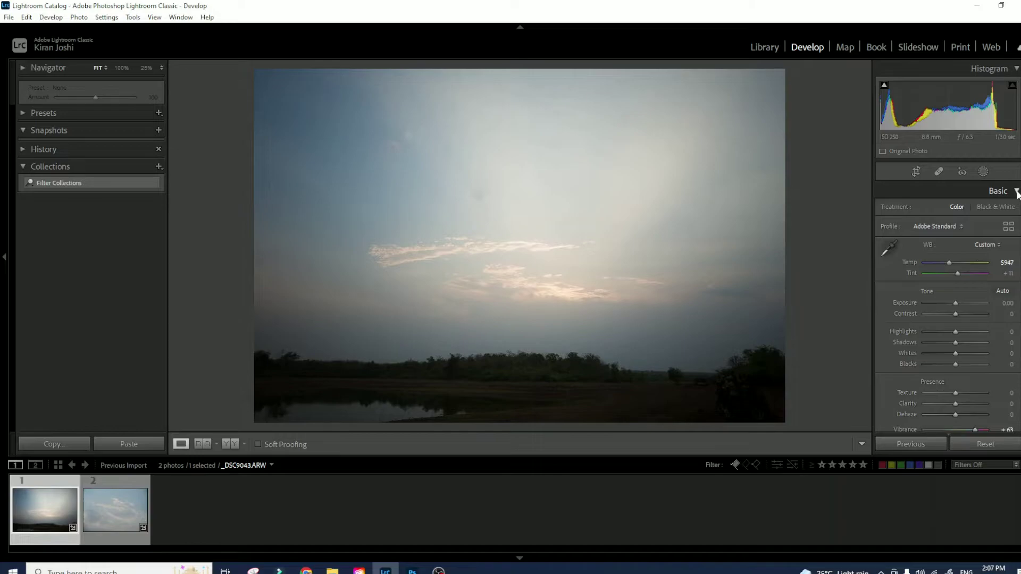
click(1016, 192)
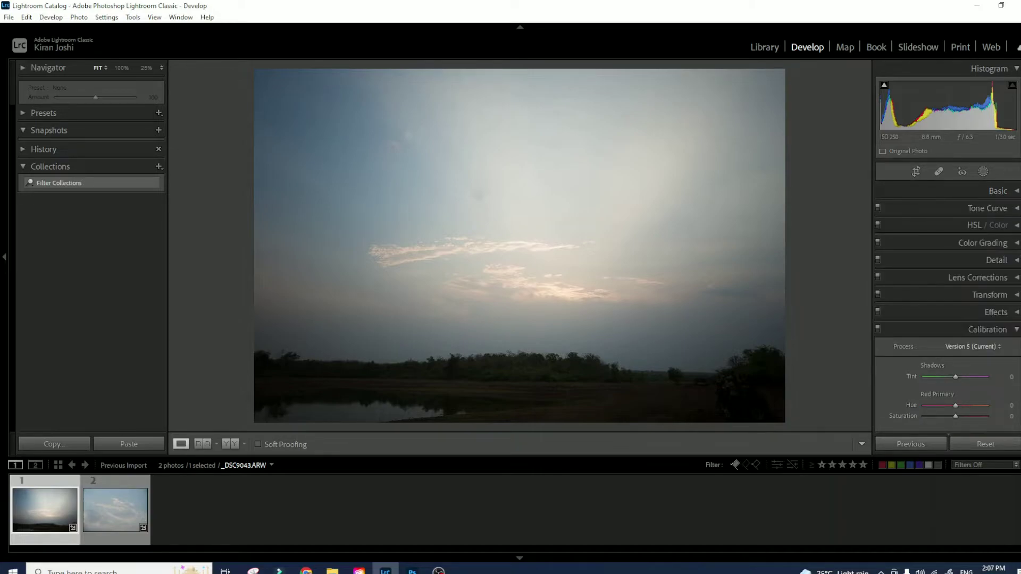
scroll(948, 305, down, 2)
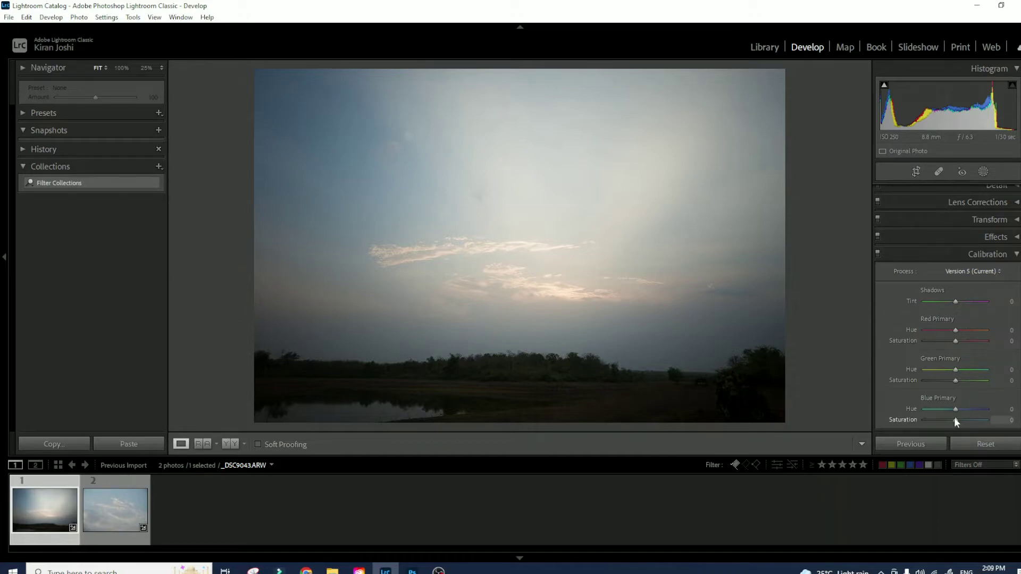
- Test Blue Primary Hue at -100 and reset it, set Shadows Tint to +2, and try Red Primary Hue
mouse_move(952, 410)
mouse_down()
mouse_move(916, 412)
mouse_move(1013, 411)
mouse_move(954, 414)
mouse_up()
mouse_move(952, 411)
mouse_down()
mouse_move(917, 413)
mouse_move(963, 418)
mouse_up()
double_click(911, 409)
mouse_move(955, 301)
mouse_down()
mouse_move(964, 302)
mouse_move(956, 302)
mouse_up()
mouse_move(939, 333)
mouse_down()
mouse_move(982, 335)
mouse_move(873, 344)
mouse_move(997, 344)
mouse_move(927, 347)
mouse_move(955, 347)
mouse_move(956, 330)
mouse_up()
- Open HSL Saturation, trial Blue saturation at +100, then reset it to 0
click(1013, 253)
click(1013, 224)
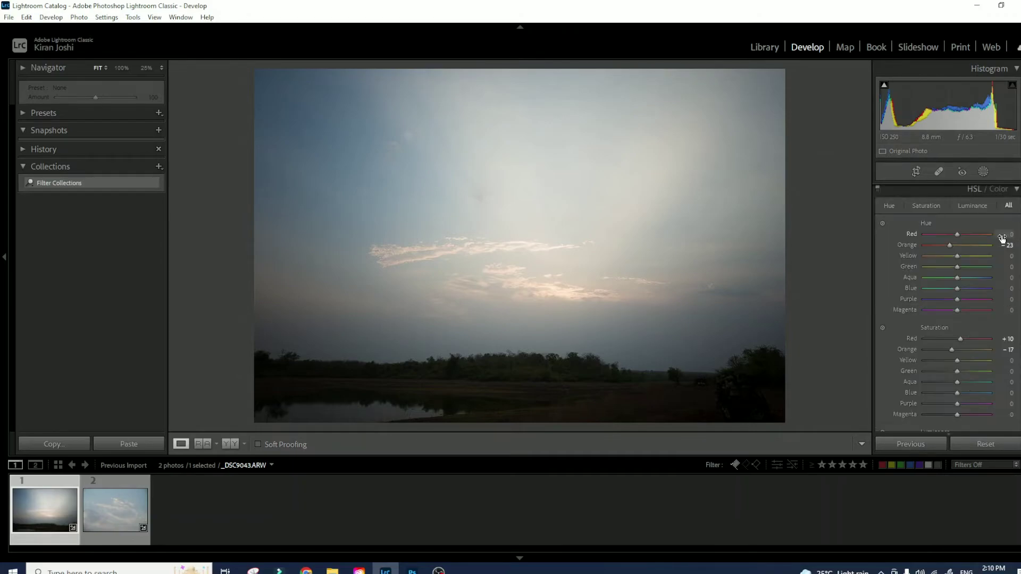
click(927, 205)
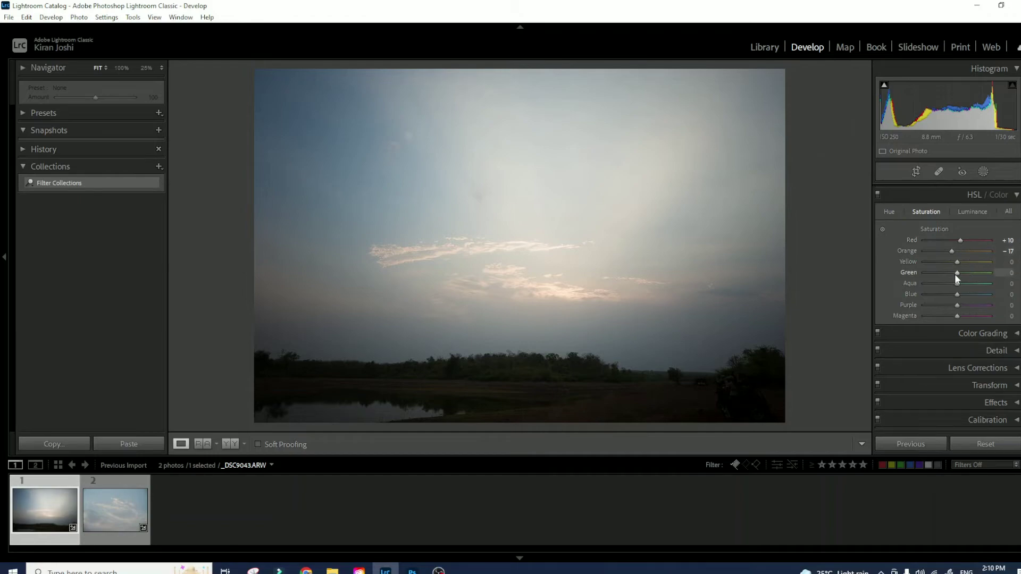
drag(956, 294, 1005, 297)
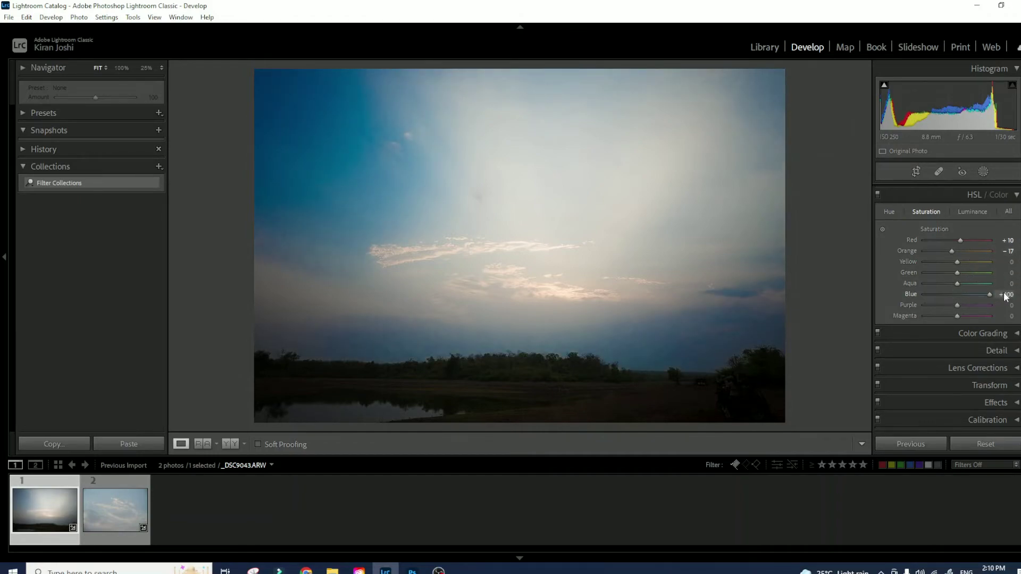
double_click(992, 295)
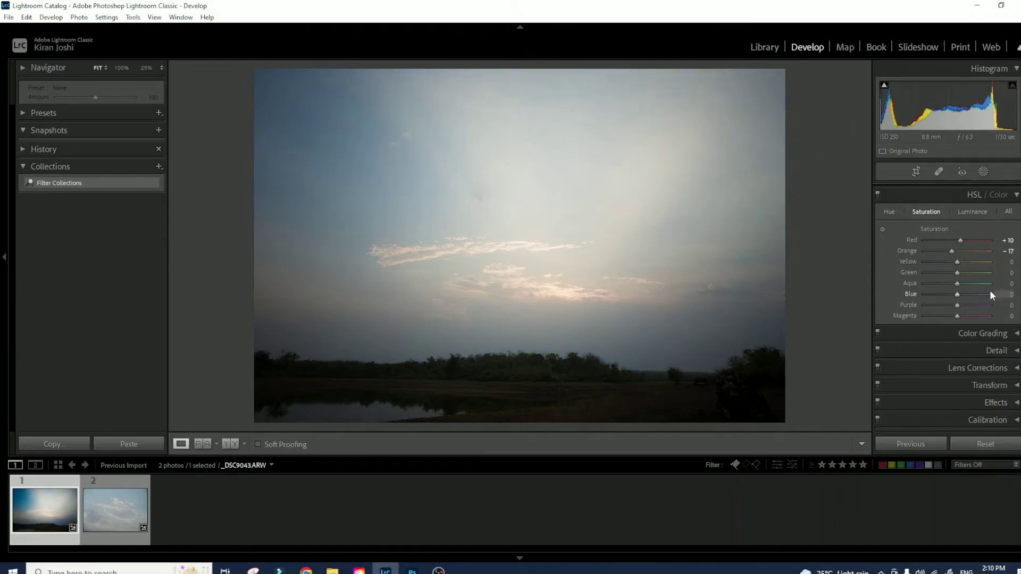
- Back in Calibration, set Blue Primary Saturation to +100 and test, then reset, Red Primary Saturation
click(1017, 195)
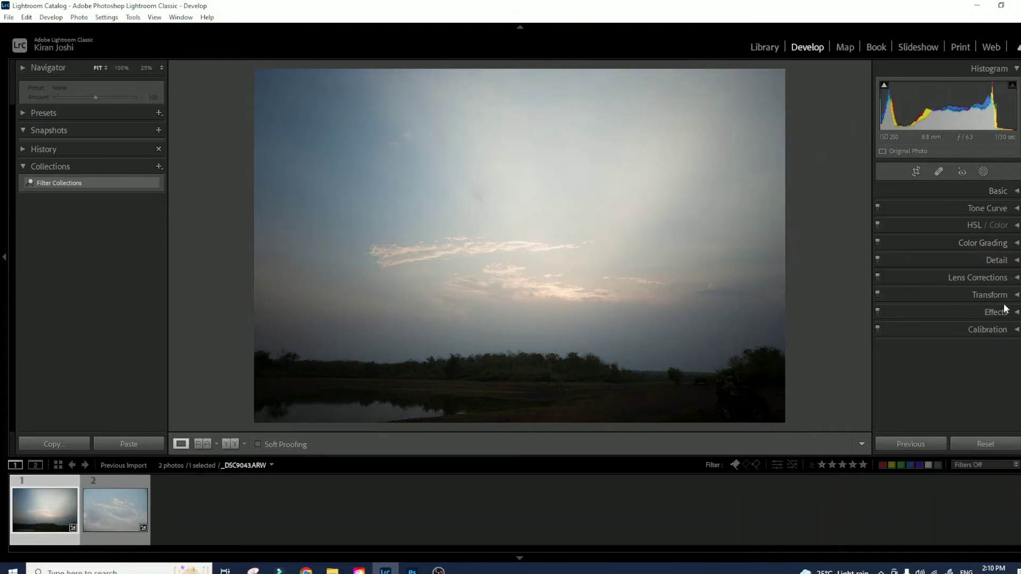
click(1013, 334)
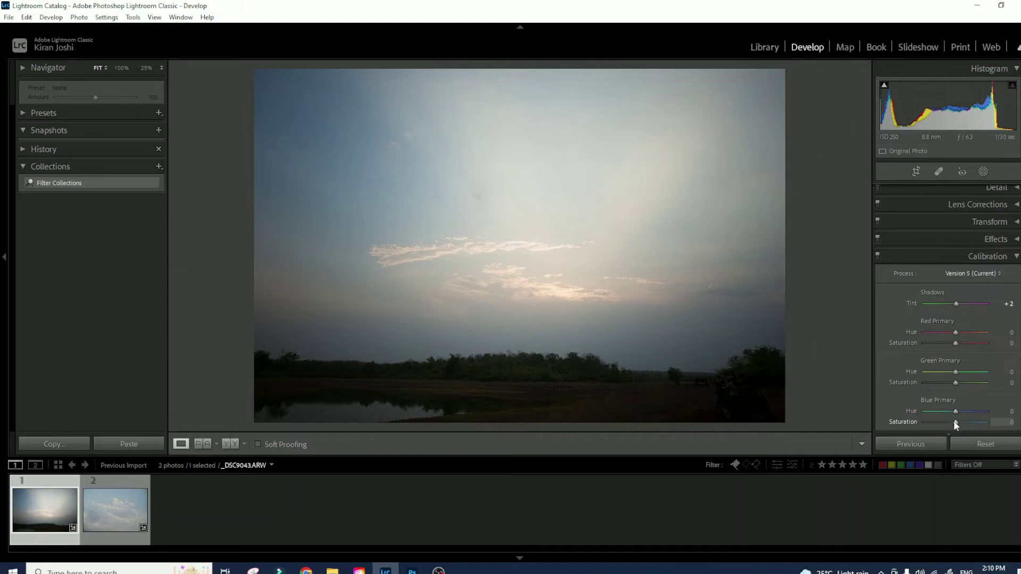
drag(956, 422, 1012, 426)
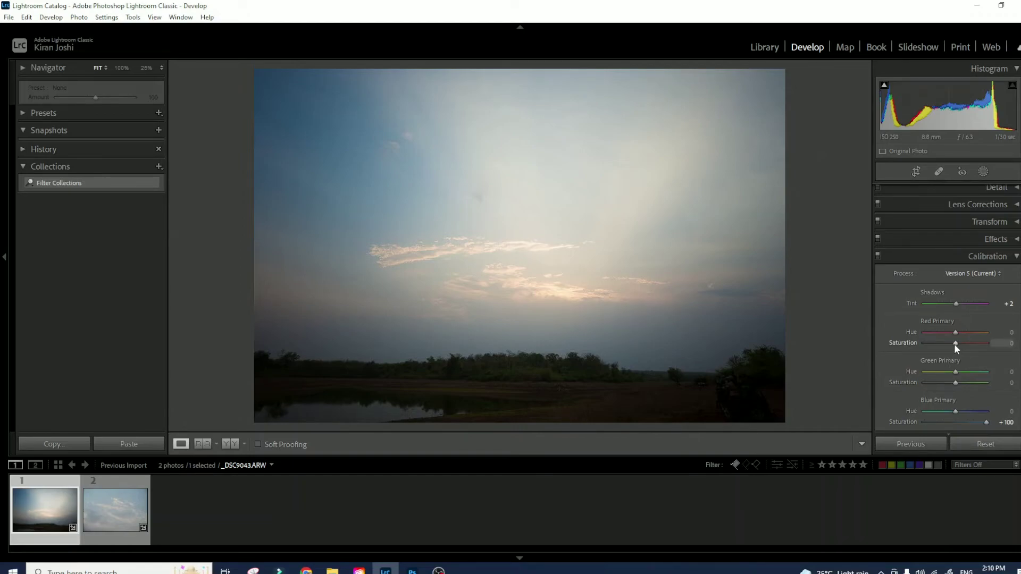
drag(955, 343, 984, 344)
double_click(985, 343)
scroll(1013, 226, up, 2)
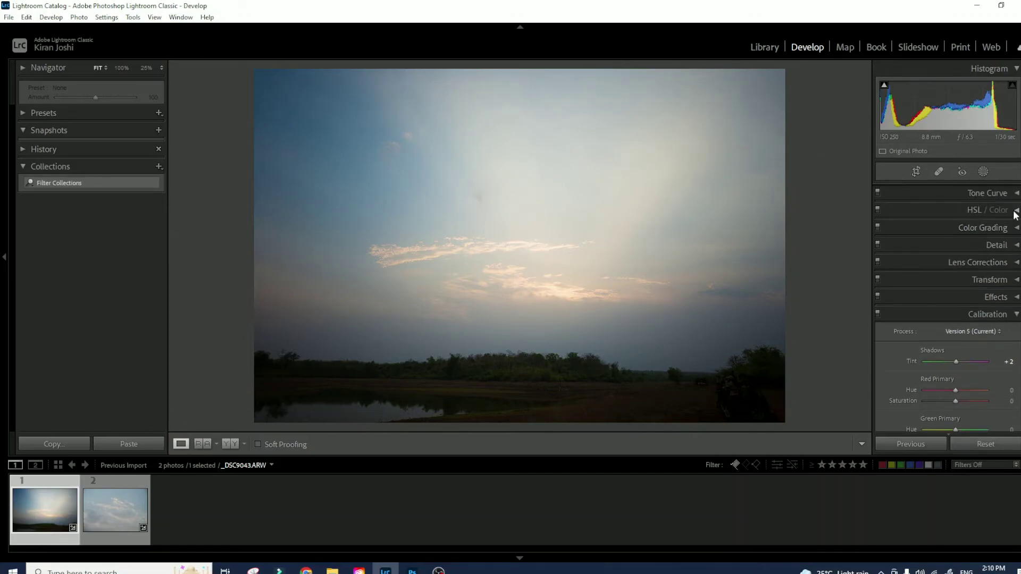
- In HSL Saturation, test Orange and Red saturation, reset Red to 0, and collapse HSL
click(1007, 210)
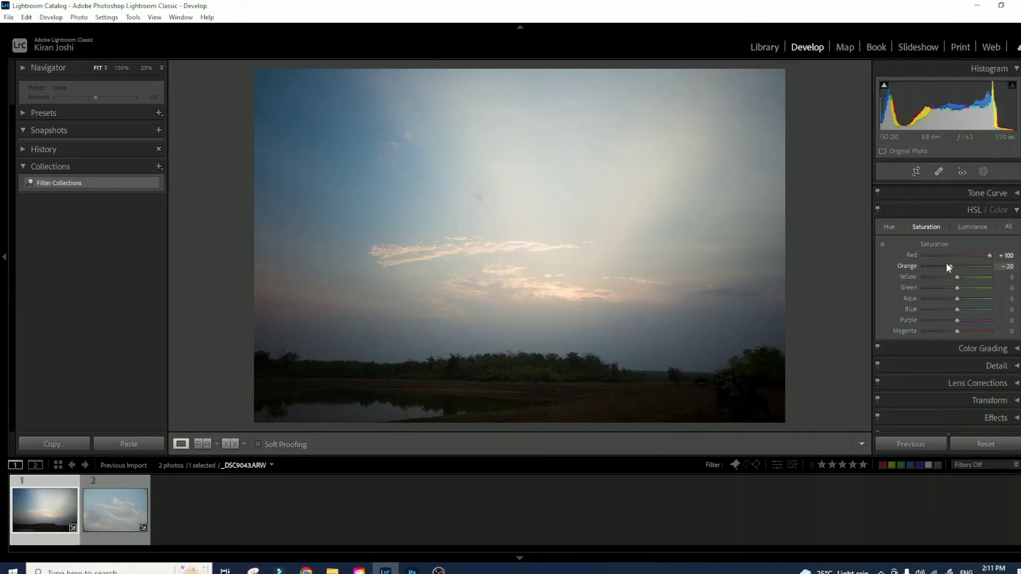
drag(946, 263, 989, 267)
mouse_move(987, 255)
mouse_down()
mouse_move(902, 254)
mouse_move(991, 255)
mouse_up()
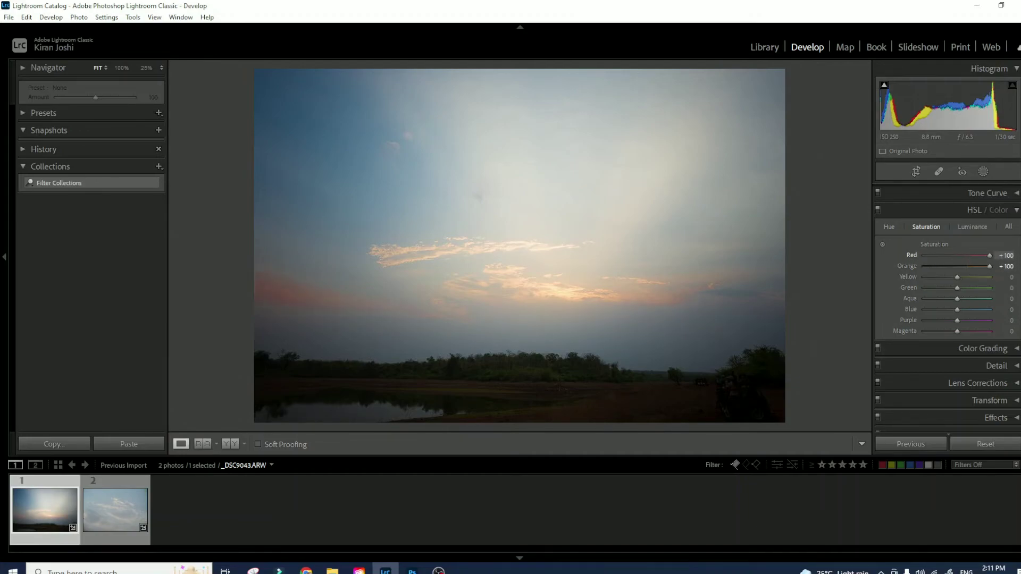
double_click(934, 245)
click(1016, 211)
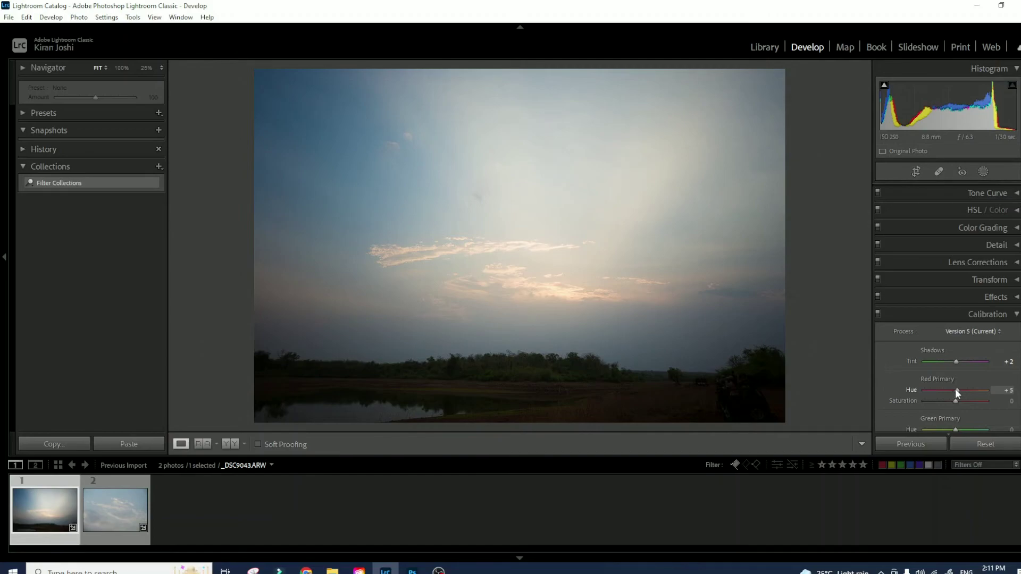
- Shift the Red Primary Hue toward +12 to warm the sky
mouse_move(956, 390)
mouse_down()
mouse_move(982, 405)
mouse_move(974, 393)
mouse_move(940, 402)
mouse_up()
scroll(980, 410, down, 1)
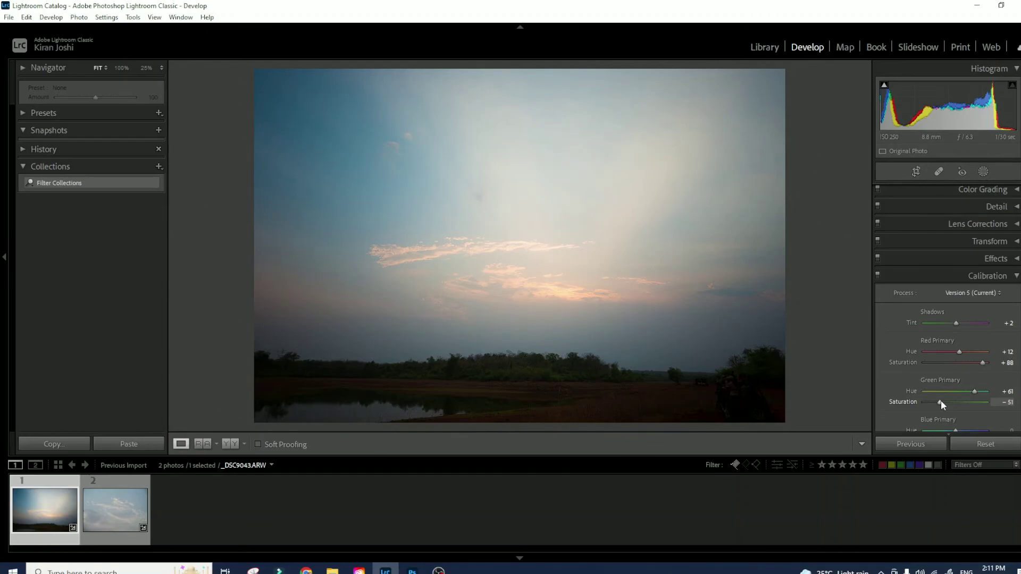
click(1016, 277)
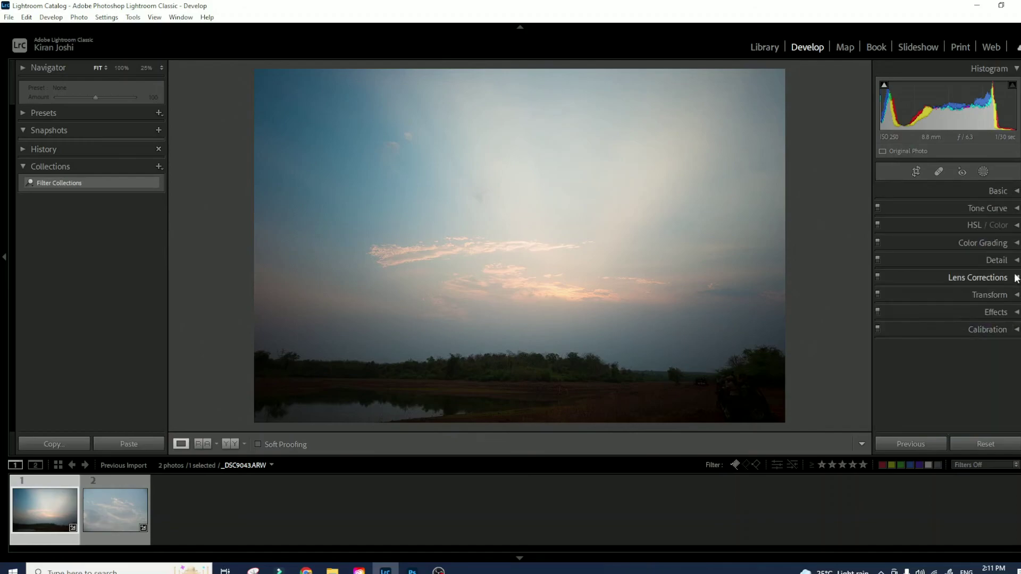